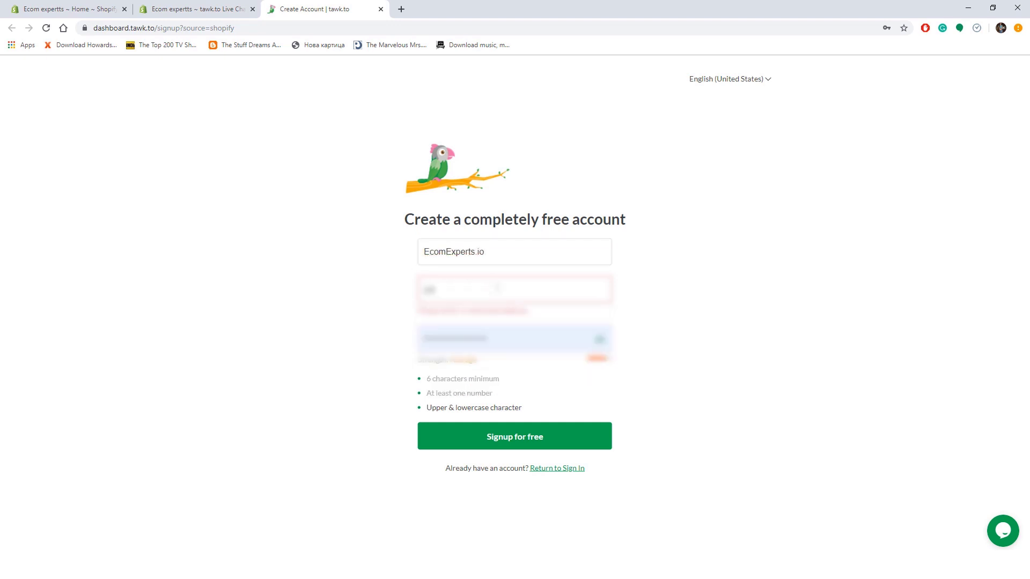
- Enter the email address and password and sign up for a free tawk.to account
key("Tab")
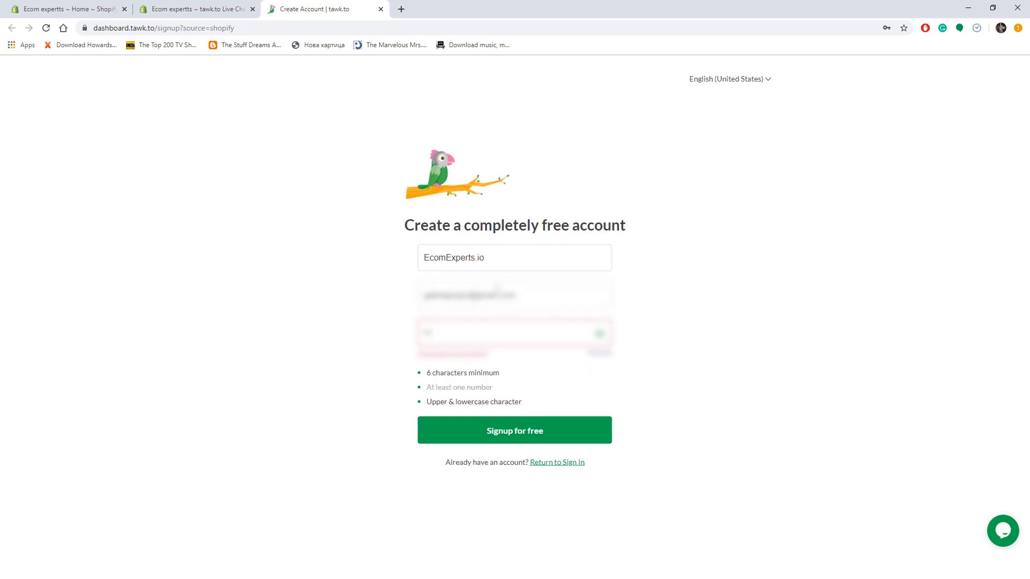
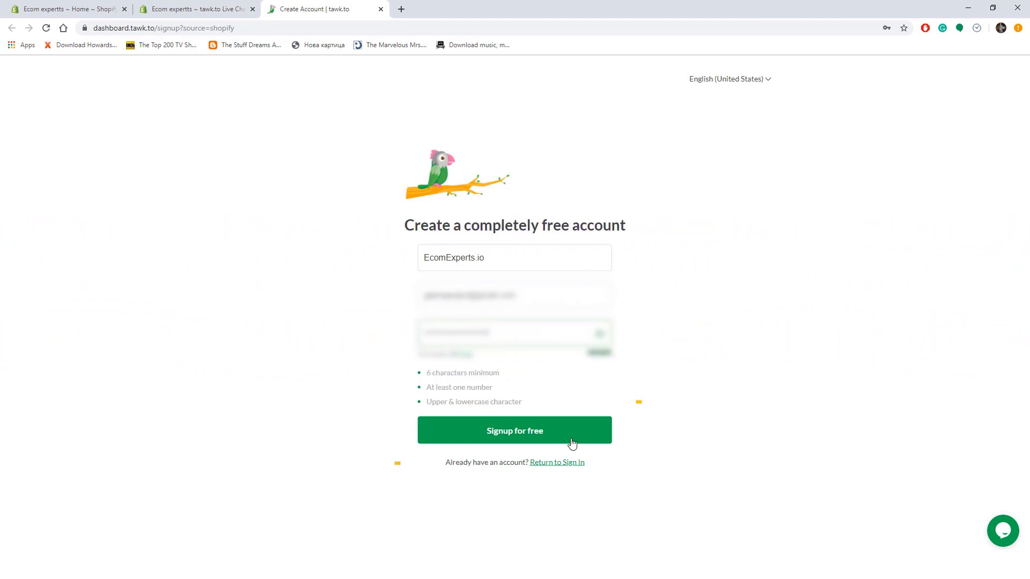
left_click(589, 447)
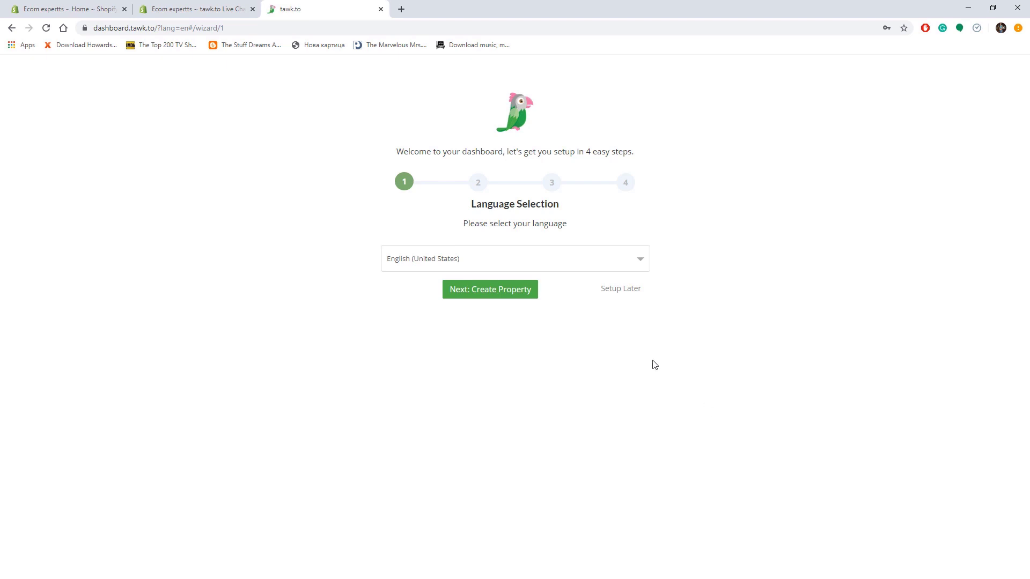
- Keep English (United States) as the dashboard language
left_click(587, 269)
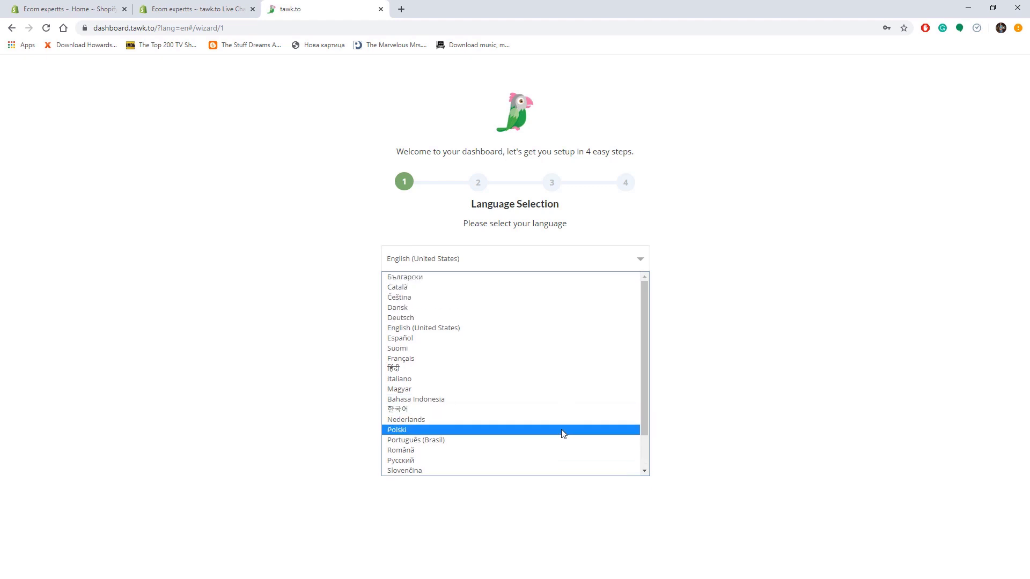
key("f")
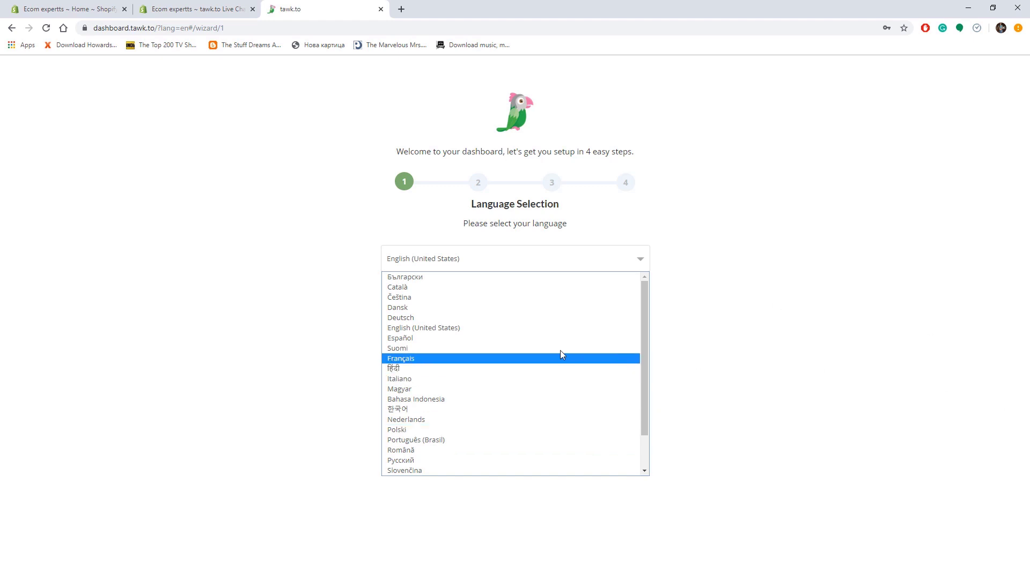
left_click(556, 329)
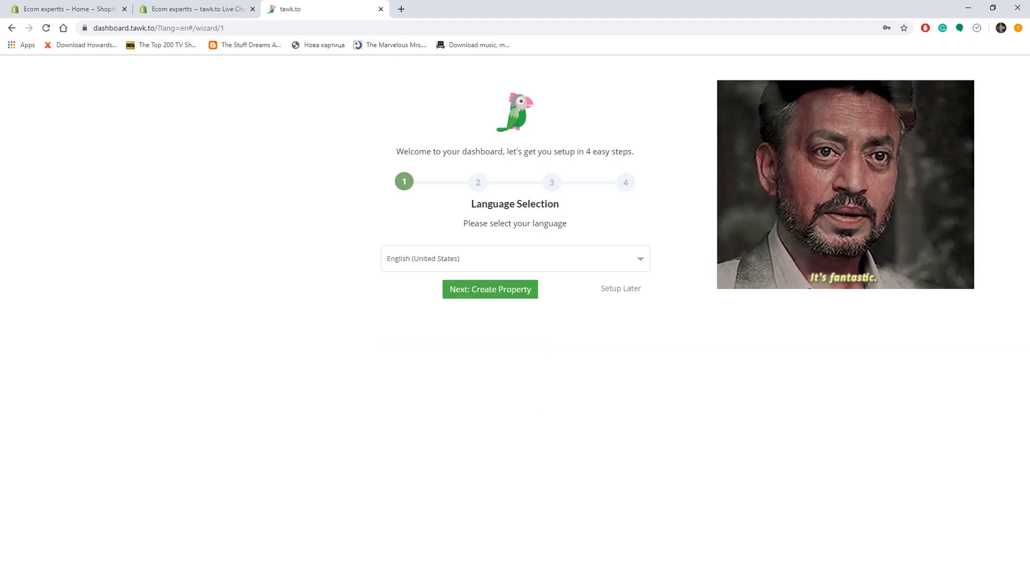
- Name the property EcomExpertsdemo, paste the store URL, and continue past Team Members
left_click(467, 290)
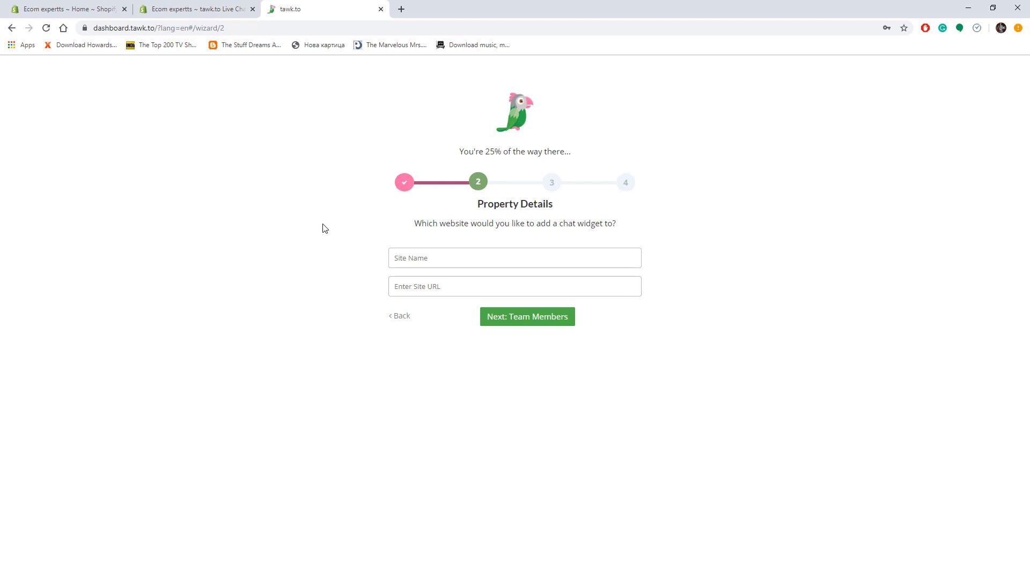
left_click(505, 252)
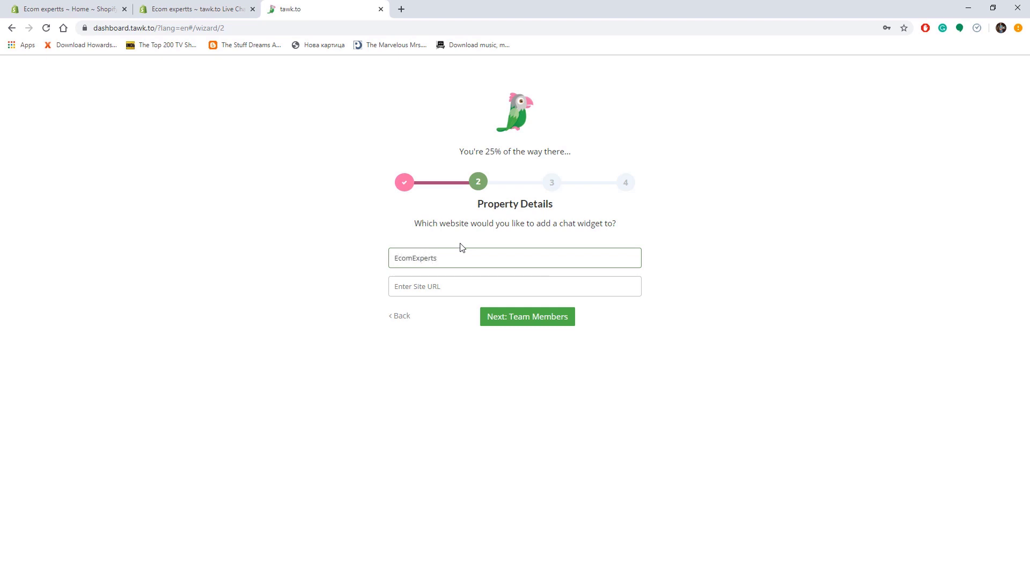
type("EcomExpertsdemo")
left_click(554, 295)
right_click(555, 296)
left_click(590, 391)
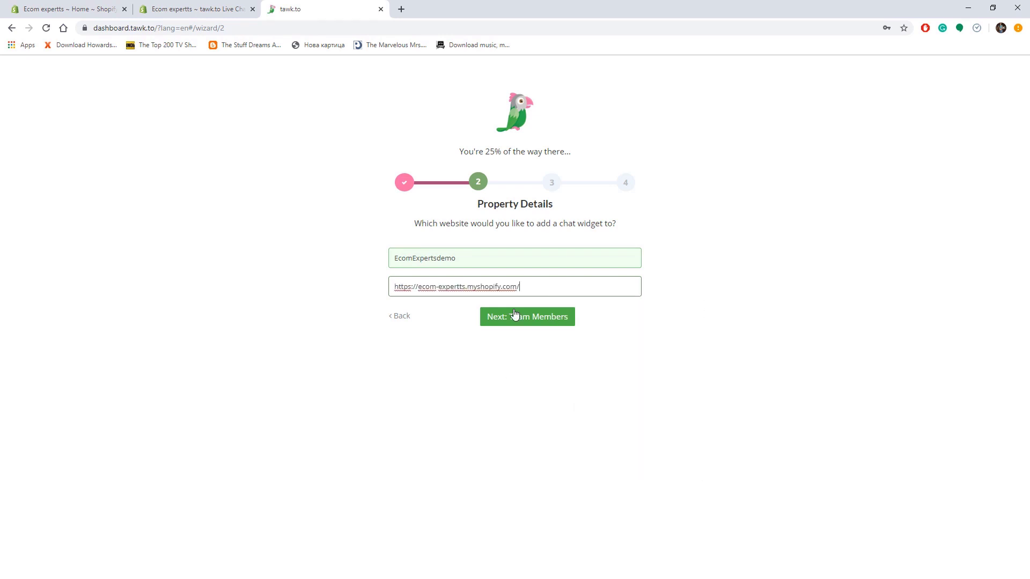
left_click(516, 320)
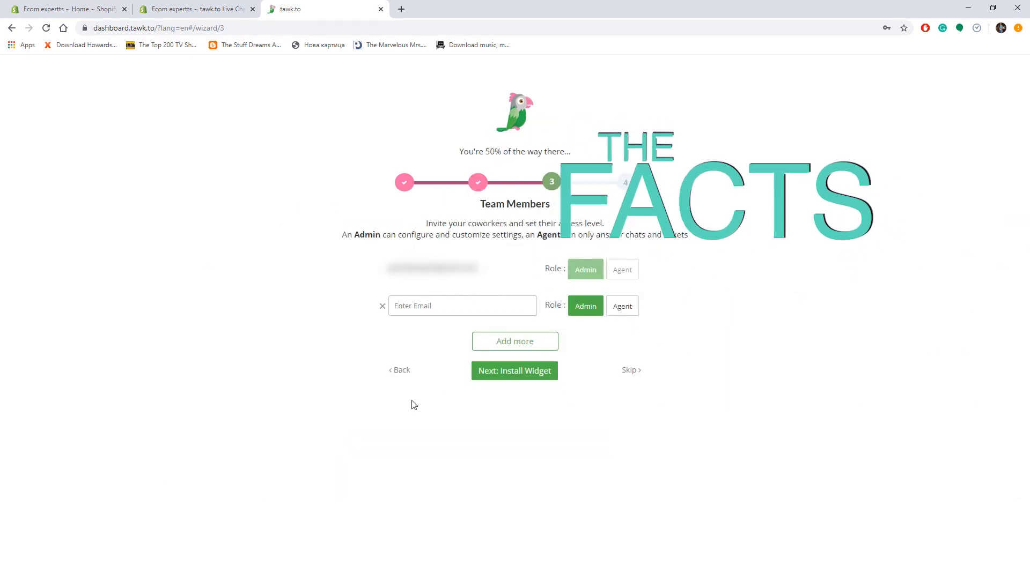
left_click(518, 373)
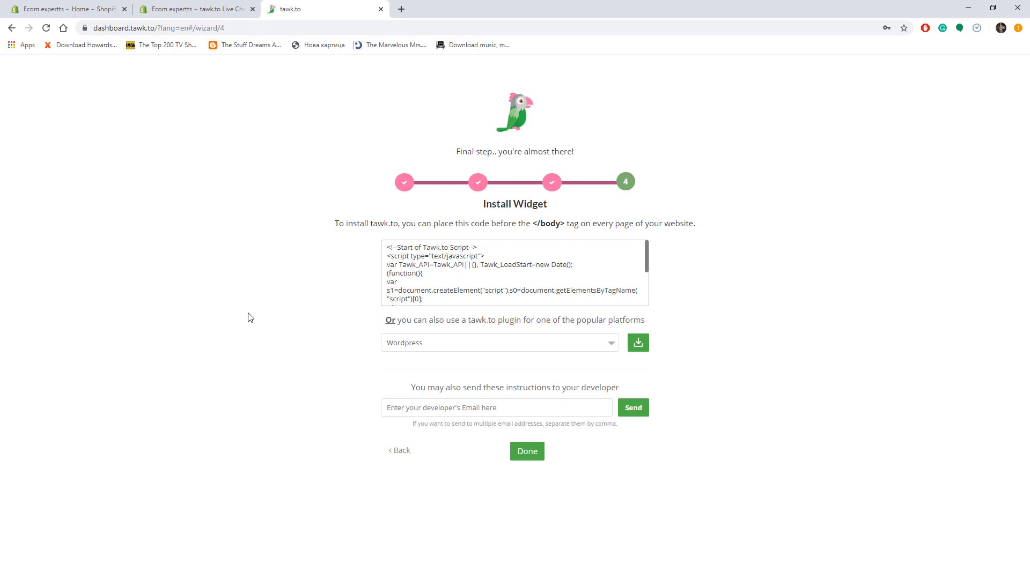
- Choose Shopify as the plugin platform and open the tawk.to Live Chat app listing
left_click(435, 343)
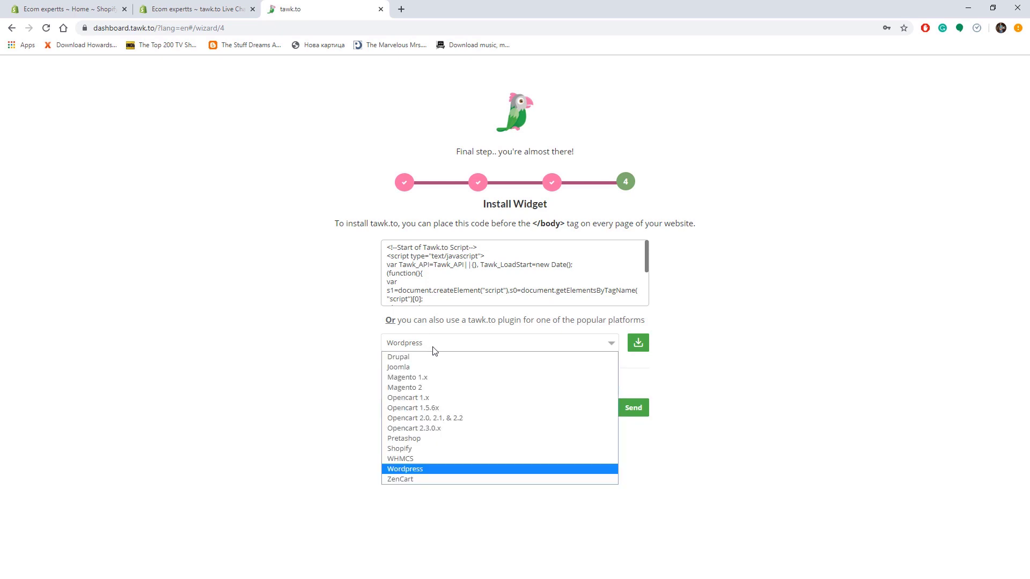
left_click(422, 449)
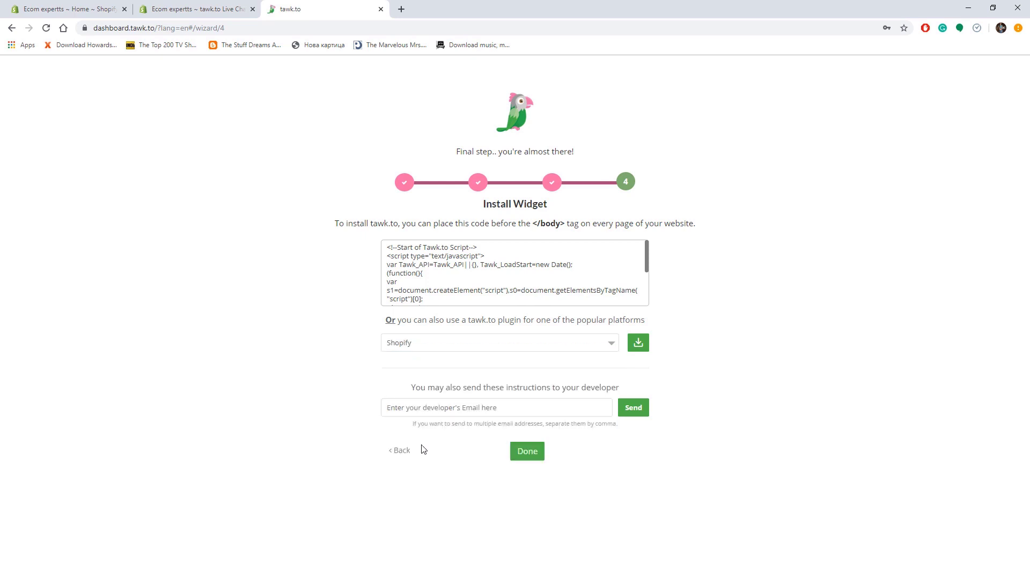
left_click(638, 343)
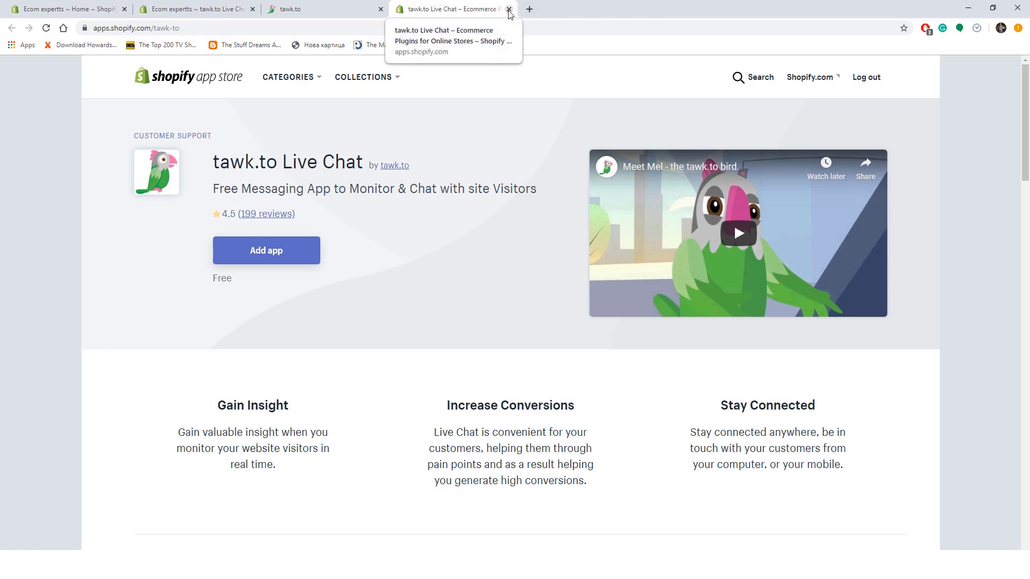
- Close the app store tab and log in to tawk.to with the saved login
left_click(509, 10)
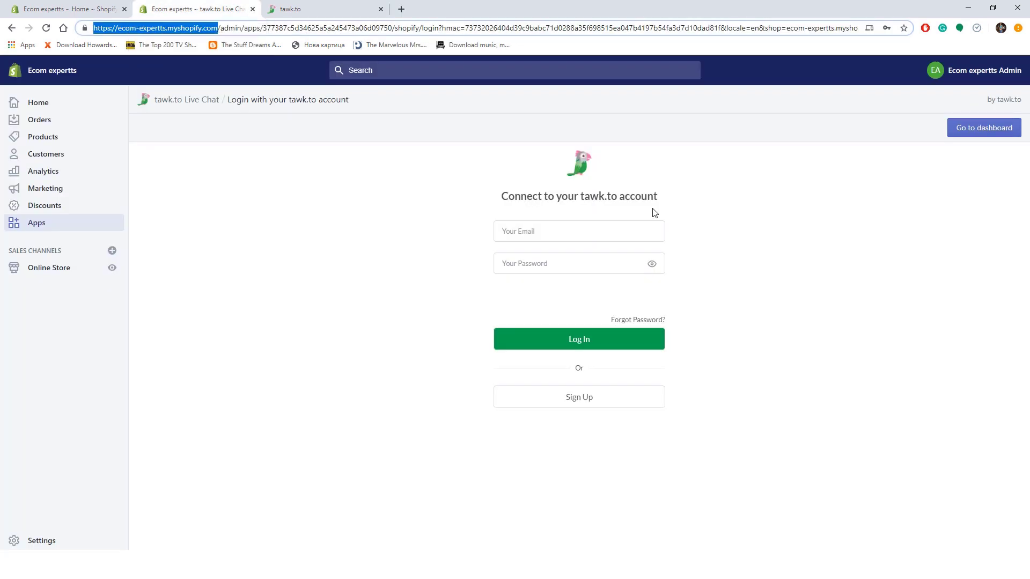
left_click(630, 231)
left_click(596, 265)
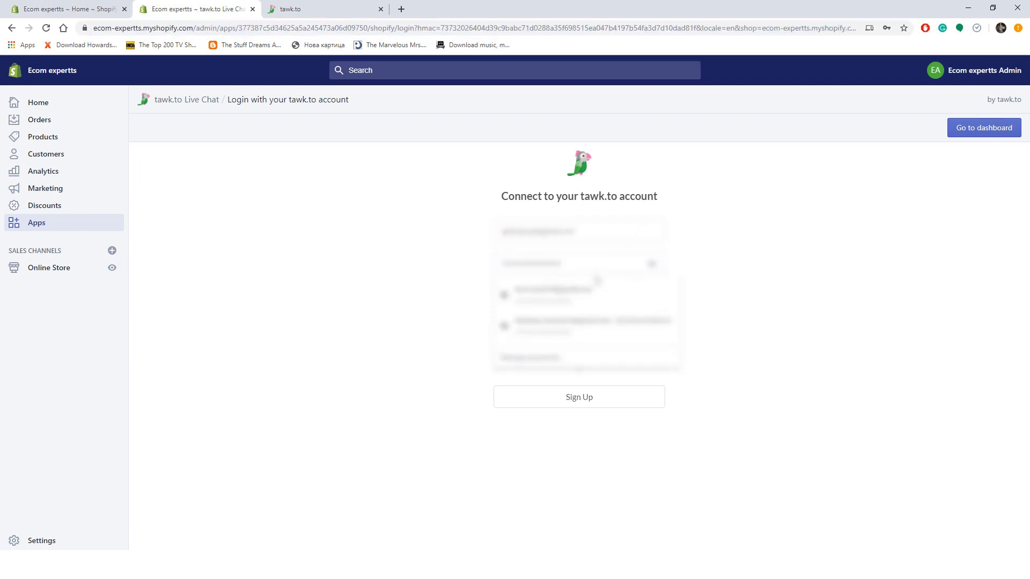
left_click(597, 290)
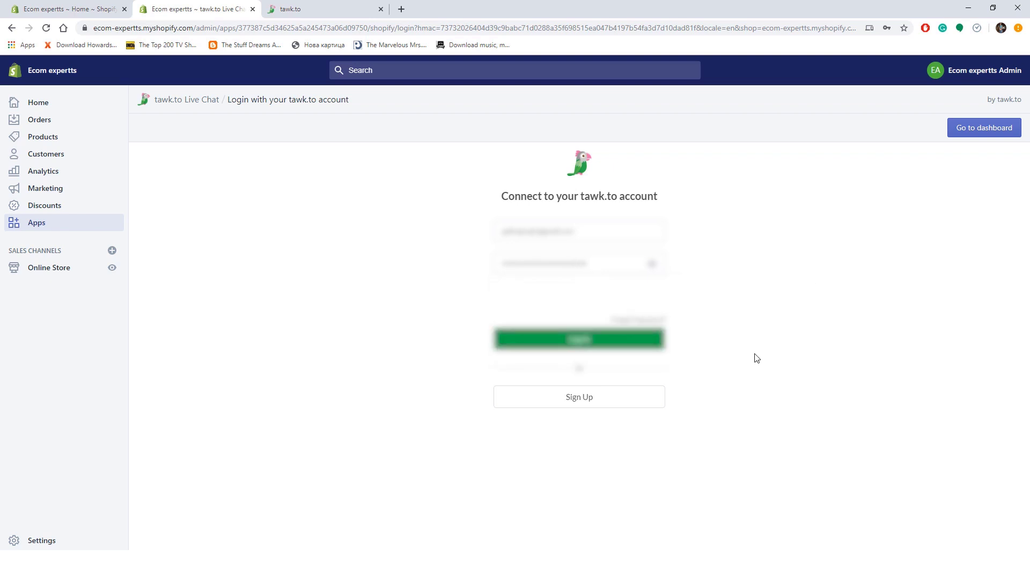
left_click(588, 338)
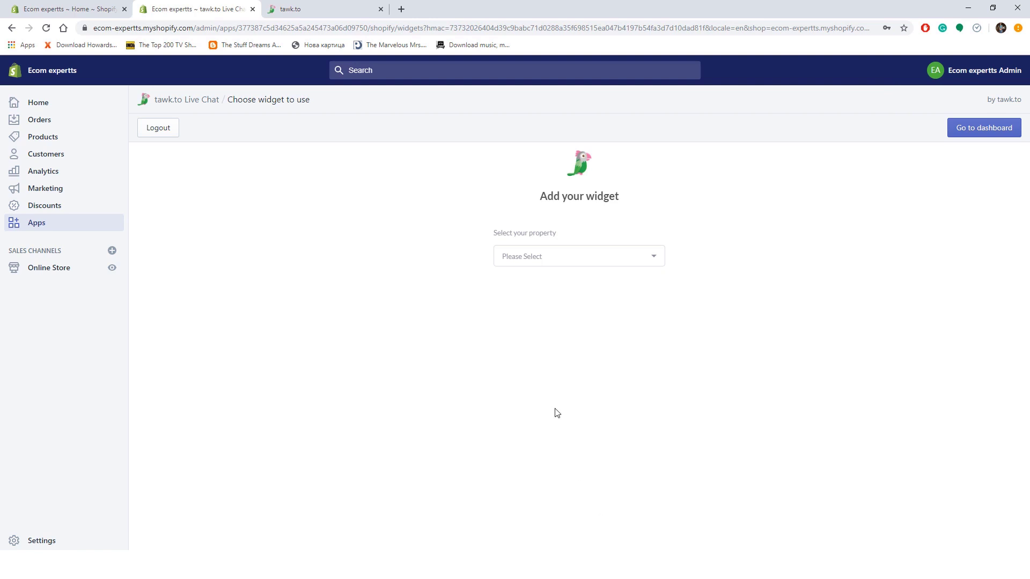
- Attach the EcomExpertsdemo property's Default widget to the Shopify store
left_click(550, 258)
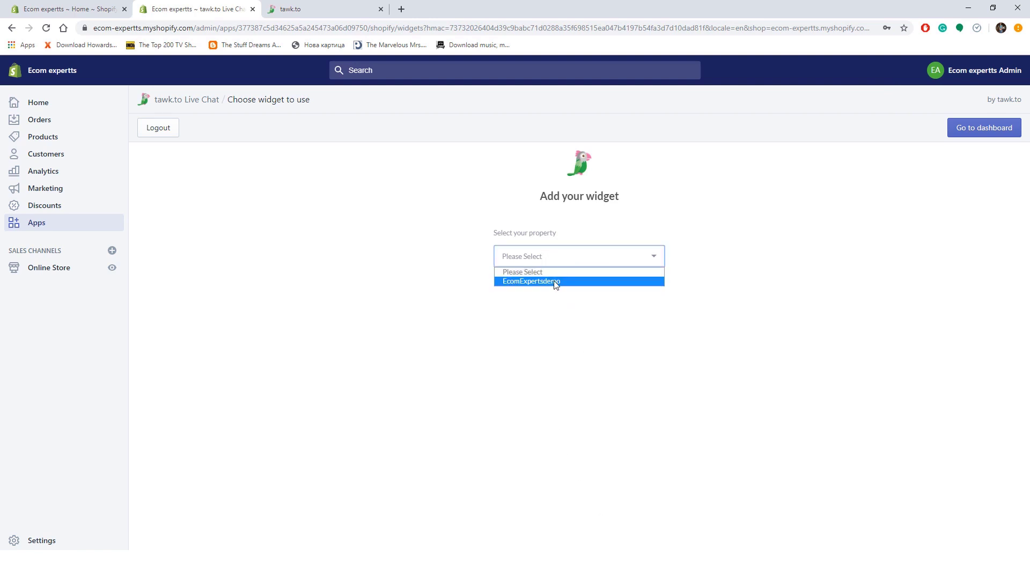
left_click(556, 281)
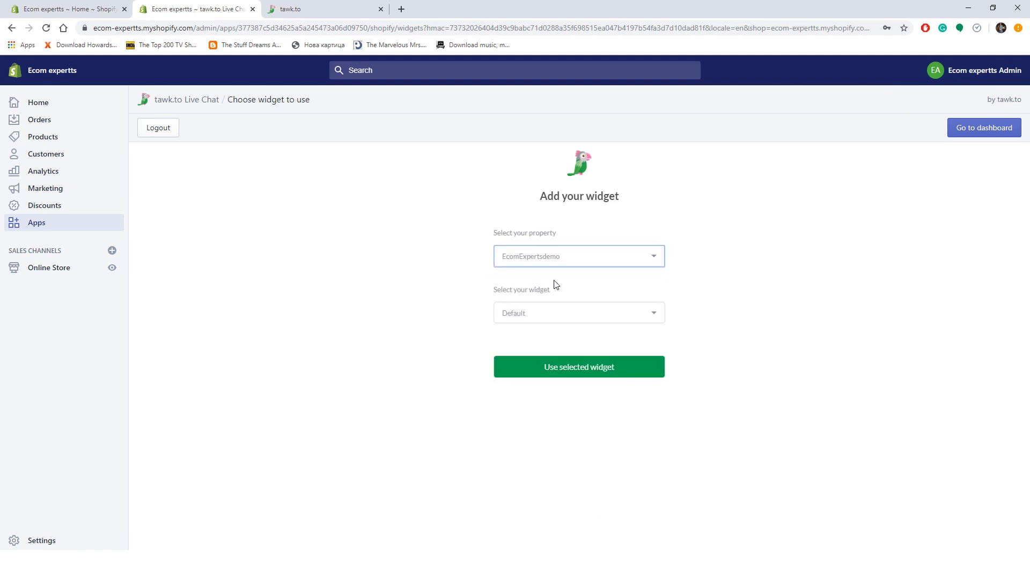
left_click(654, 316)
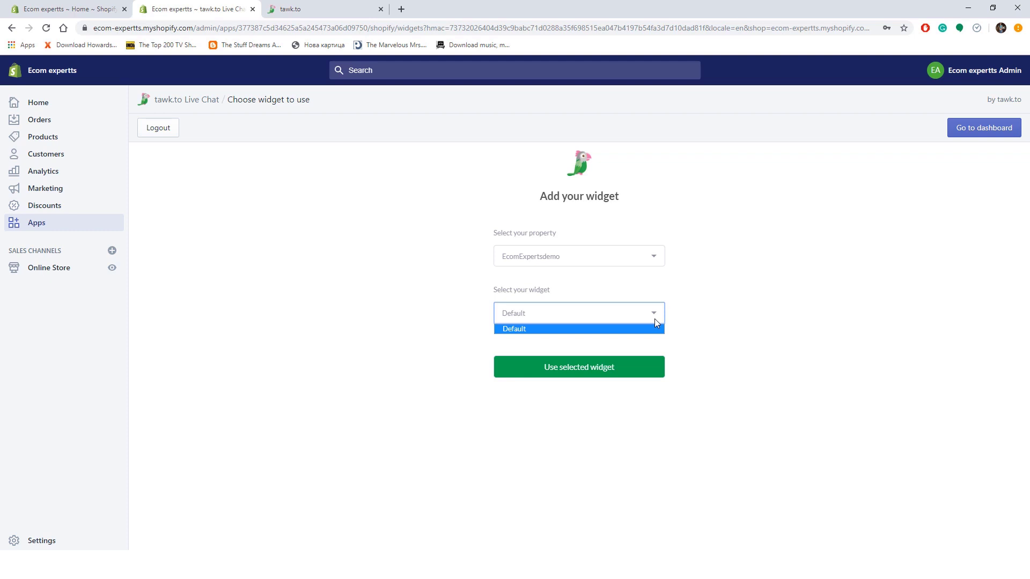
left_click(655, 319)
left_click(617, 371)
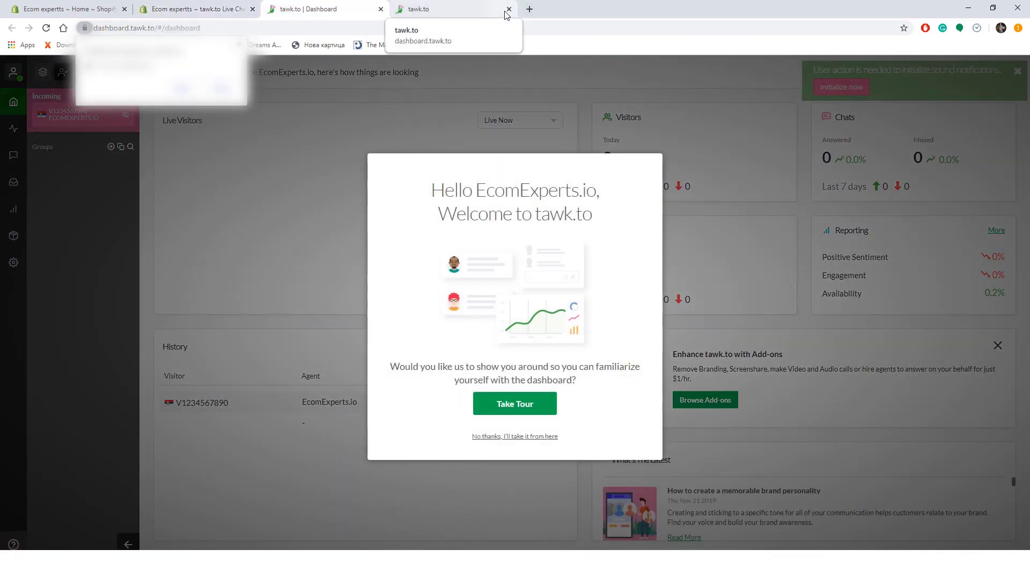
- Close the duplicate tawk.to tab and step through the welcome tour until it ends
left_click(509, 9)
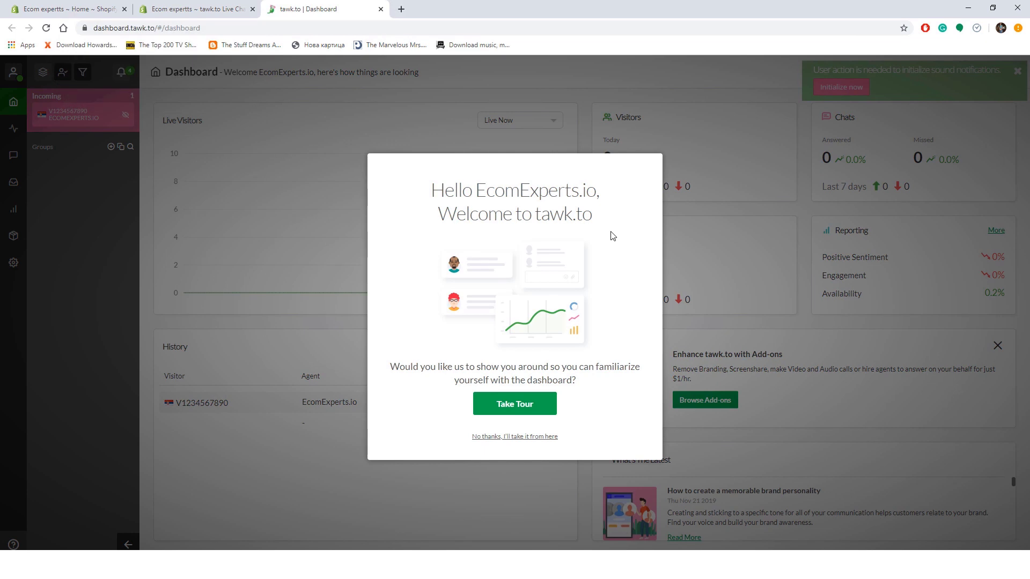
left_click(530, 410)
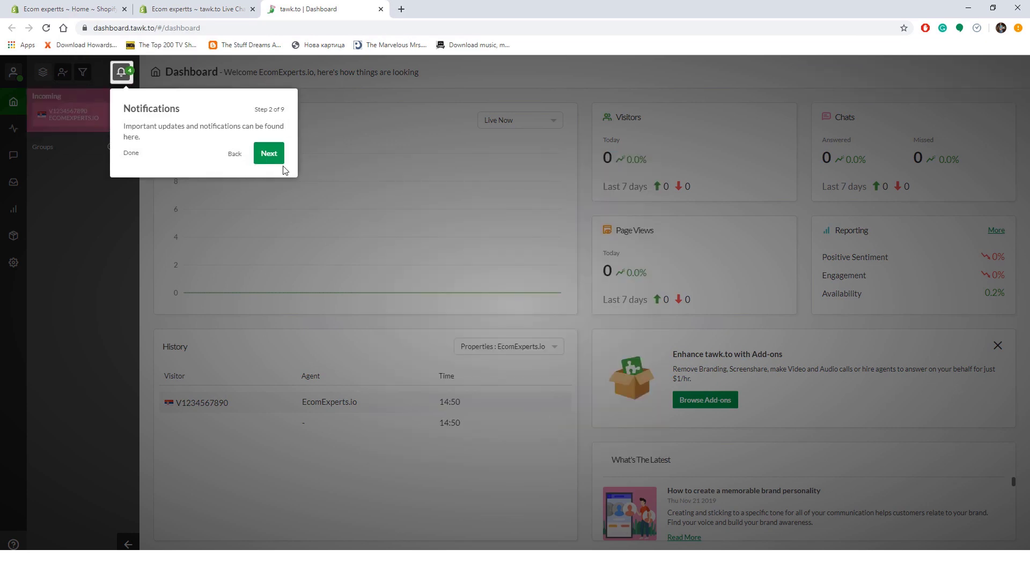
left_click(268, 154)
left_click(194, 177)
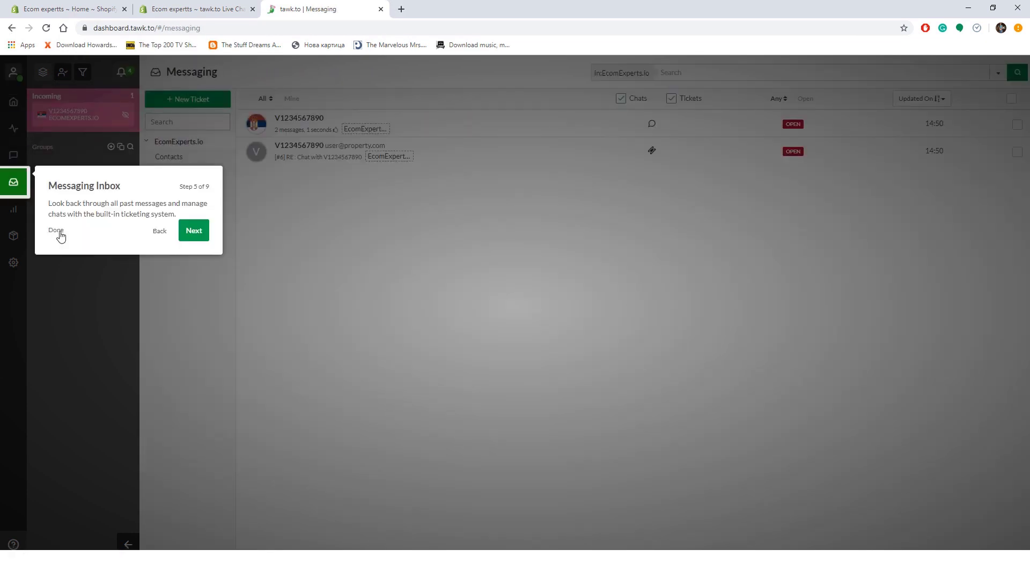
left_click(57, 233)
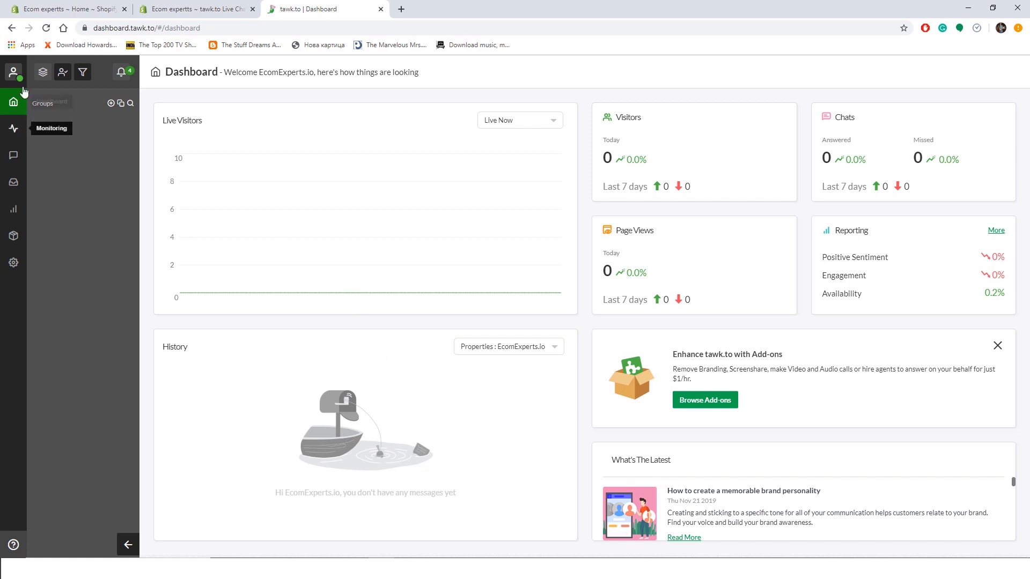
- Open Administration, visit the property settings, then return to the Administration overview
left_click(15, 263)
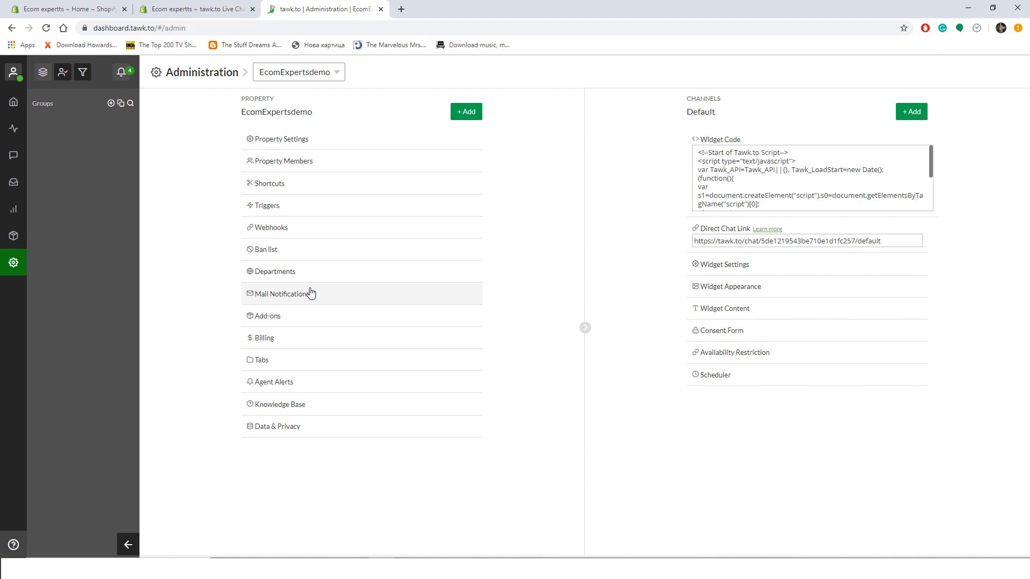
left_click(360, 138)
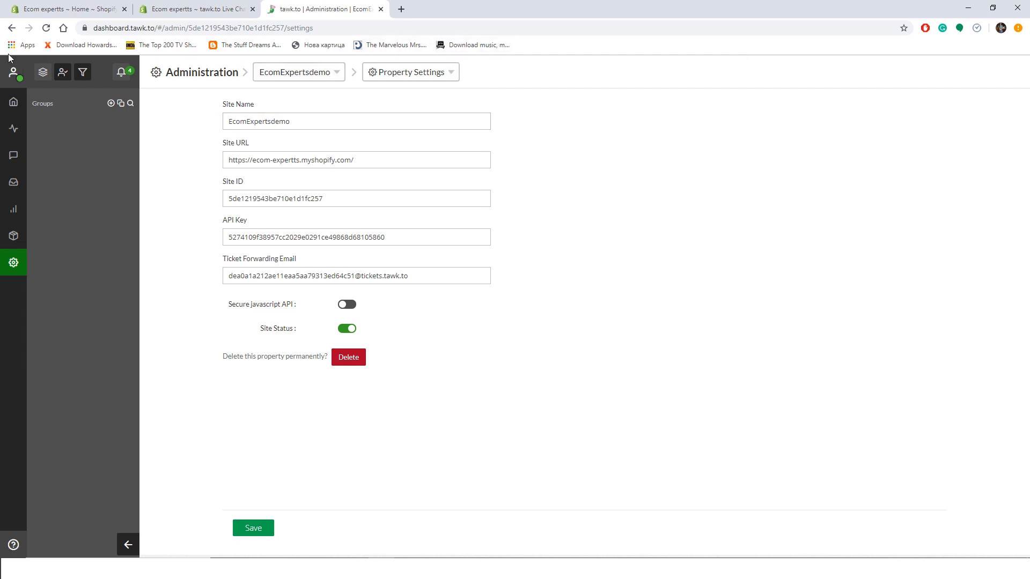
left_click(201, 72)
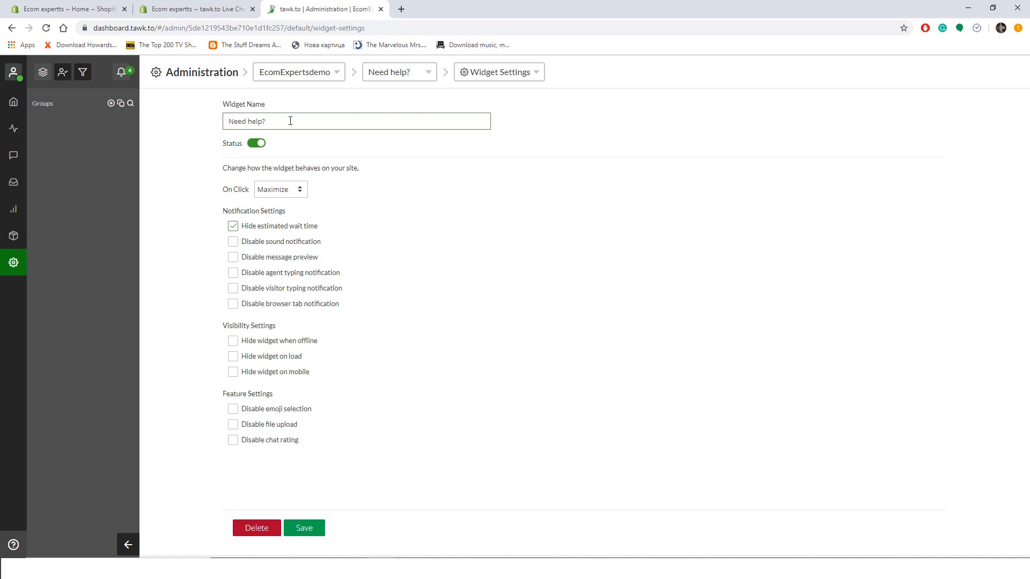
- Set On Click to Popout, show the estimated wait time, and save the widget behaviour
left_click(257, 145)
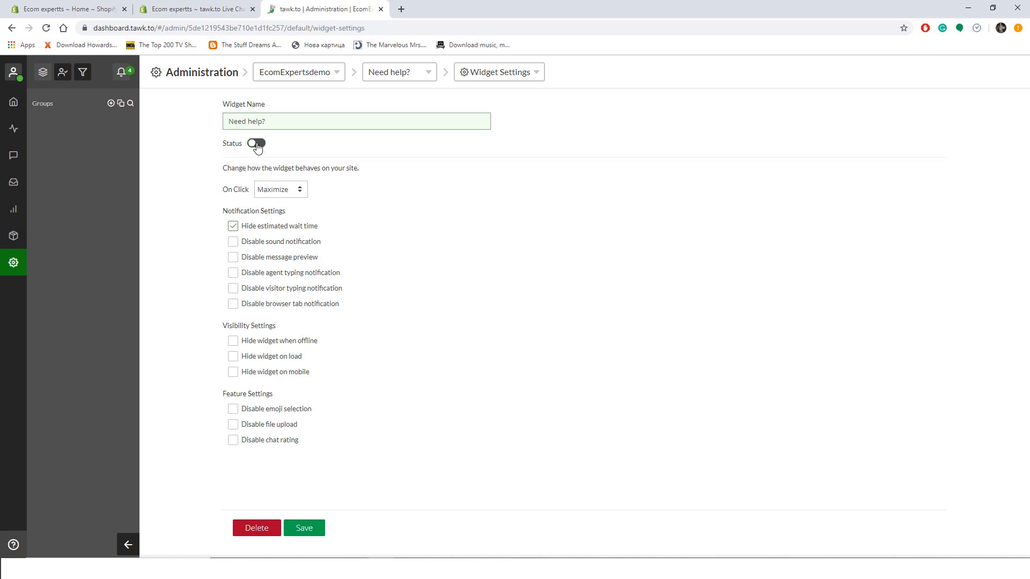
left_click(257, 145)
left_click(284, 188)
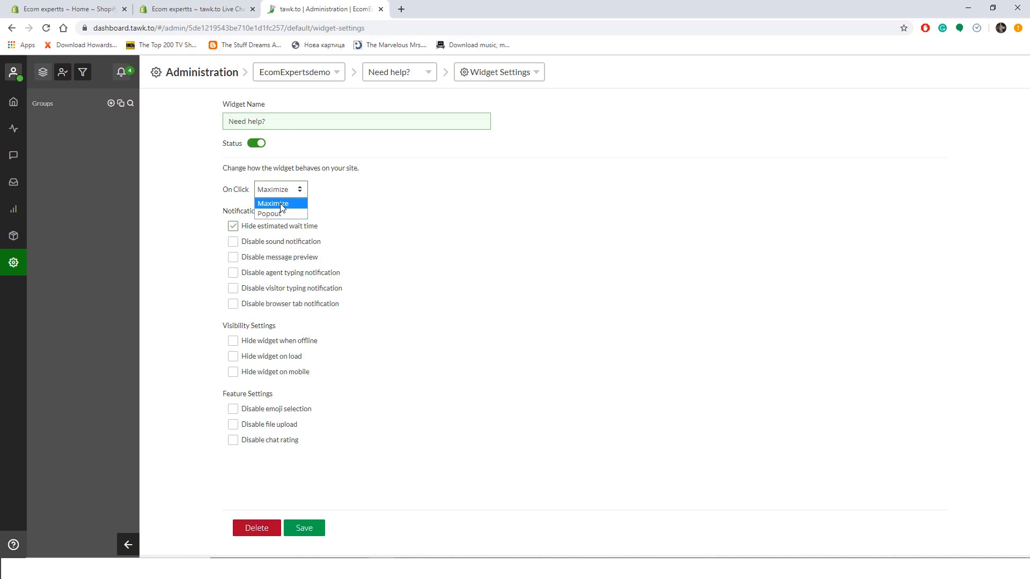
left_click(288, 214)
left_click(265, 226)
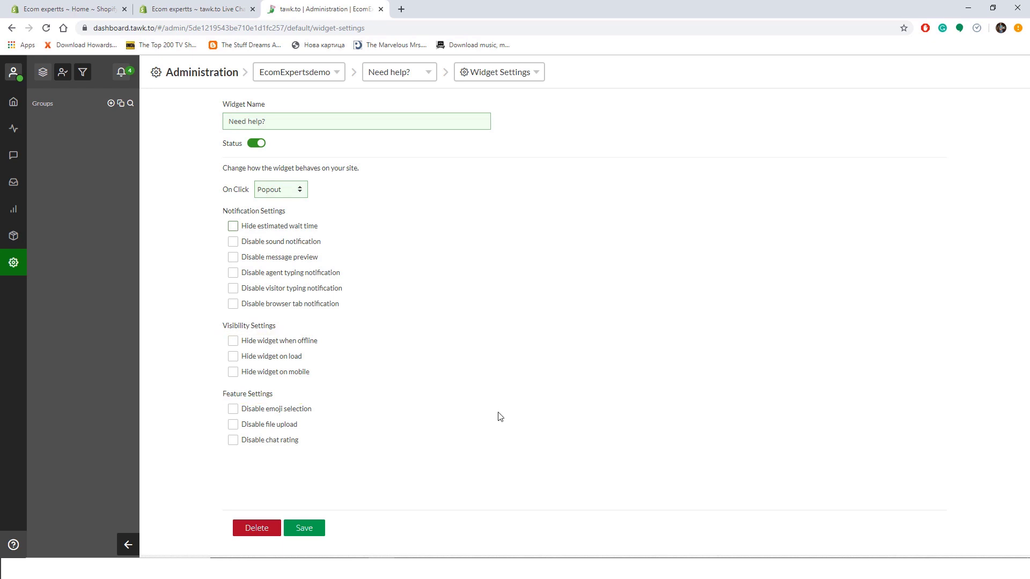
left_click(308, 529)
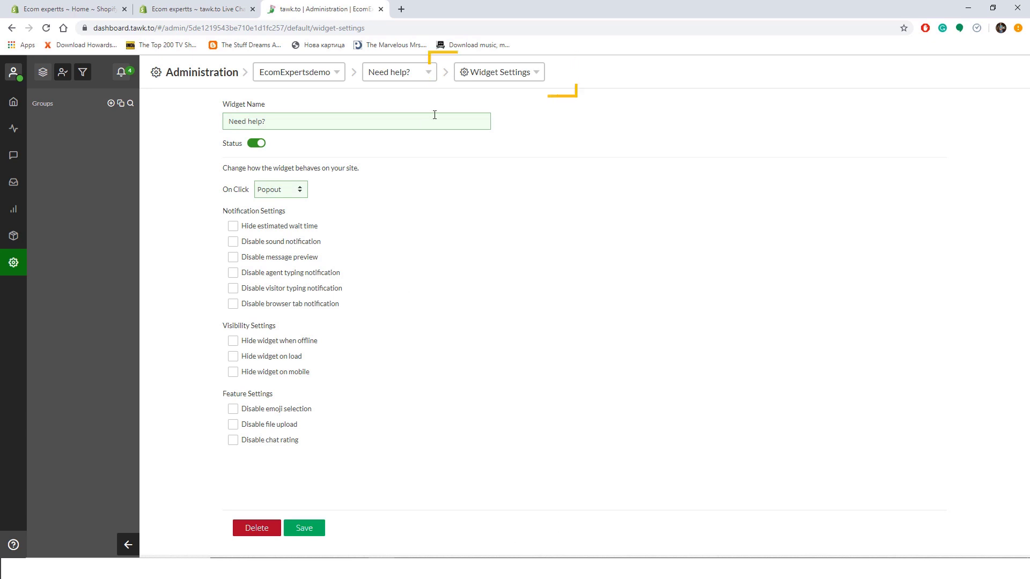
left_click(531, 75)
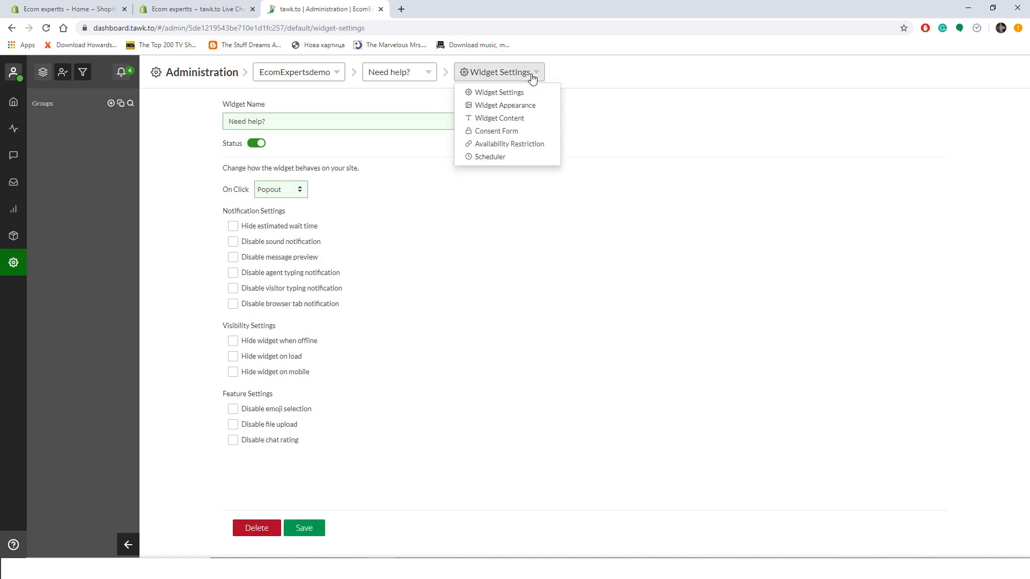
- In Widget Appearance, choose the Let's Share Our Thoughts bubble from the gallery and save
left_click(509, 106)
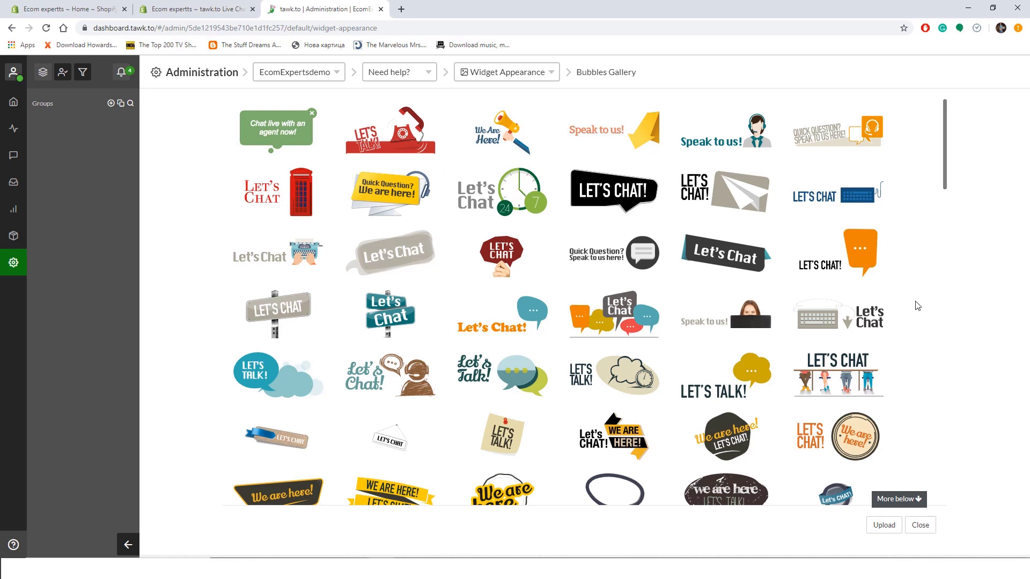
scroll(894, 421, "down", 5)
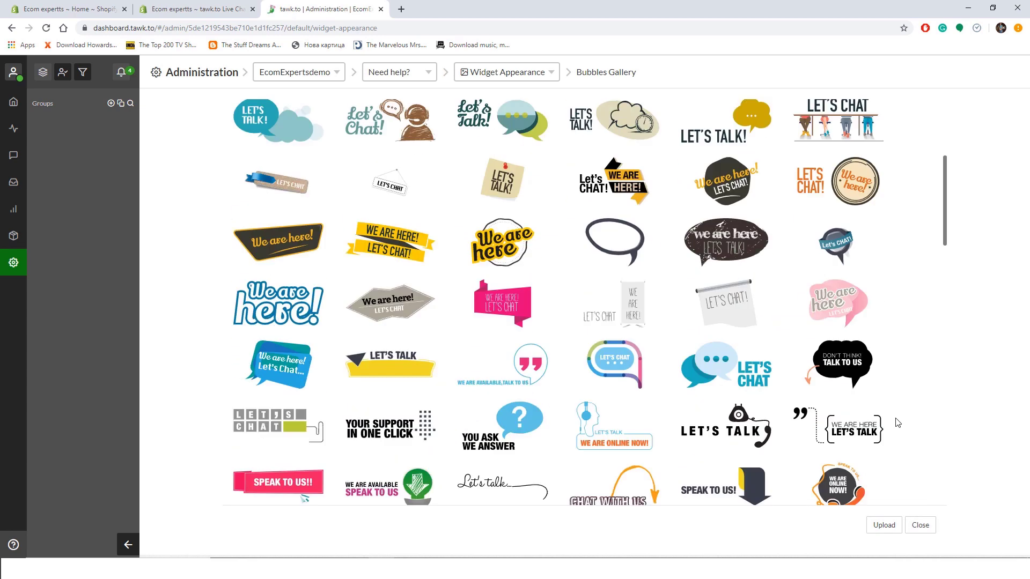
scroll(898, 423, "down", 7)
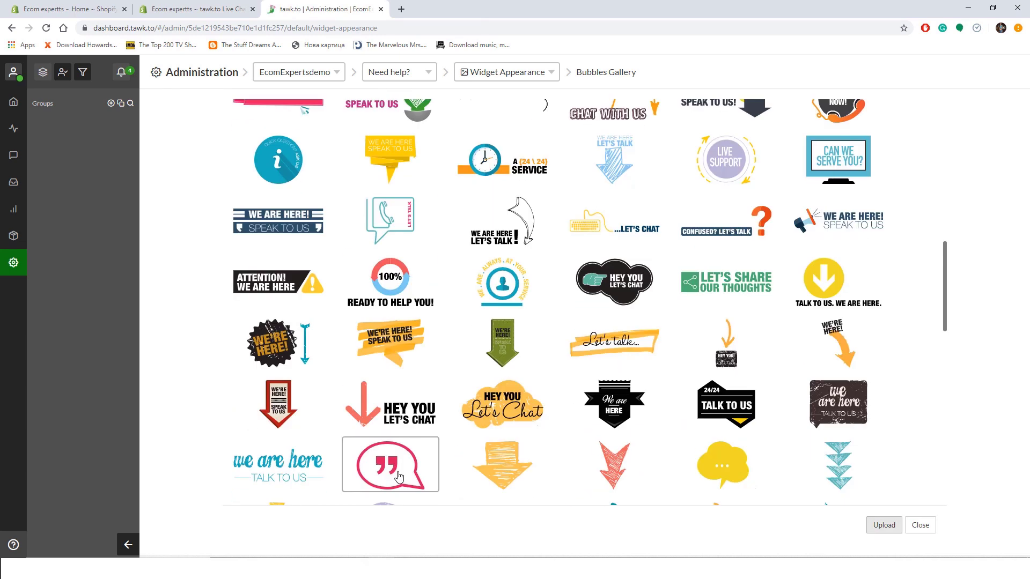
left_click(732, 294)
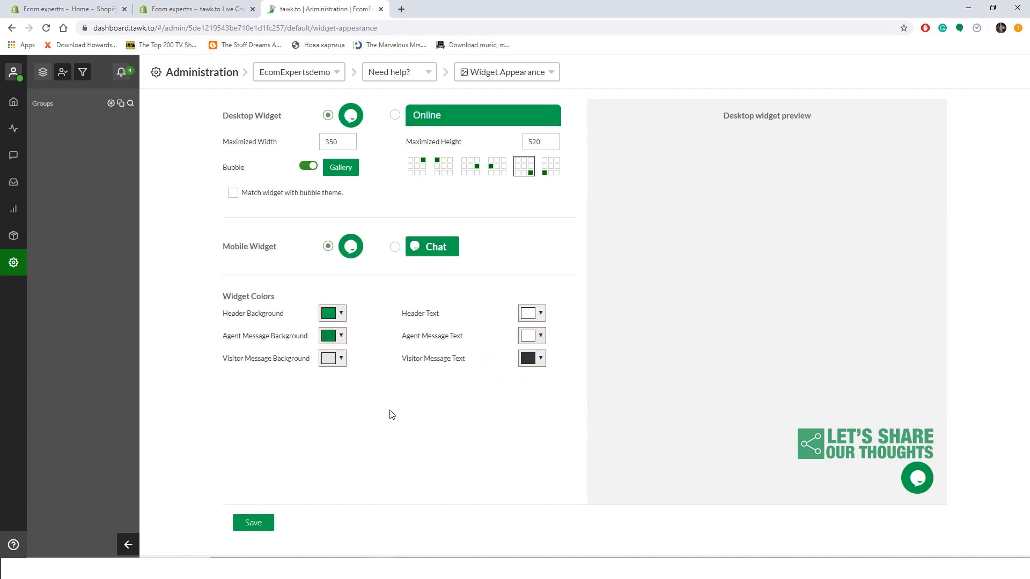
left_click(247, 524)
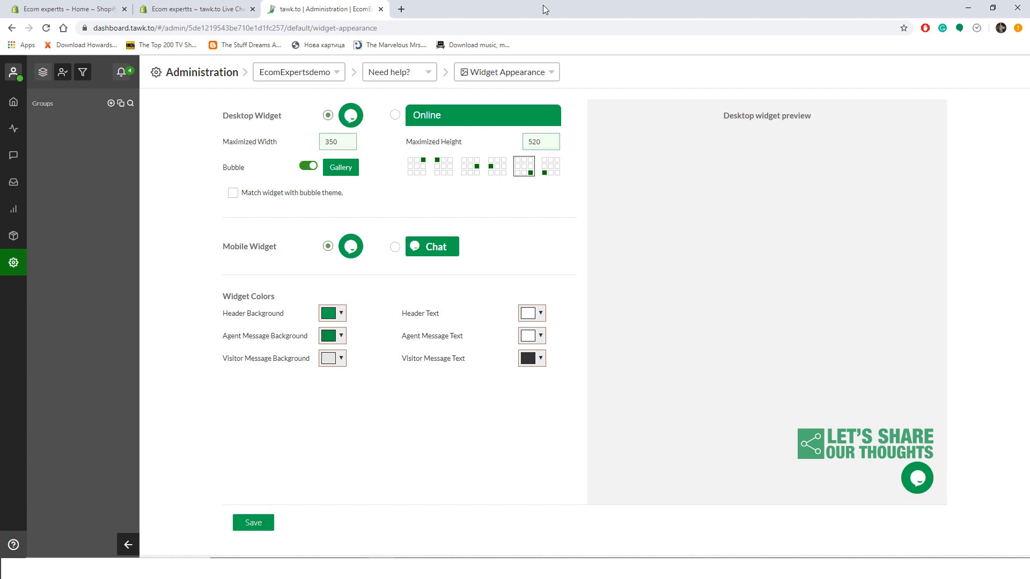
- In Widget Content, enable the pre-chat form with name and email fields and save
left_click(543, 72)
left_click(501, 114)
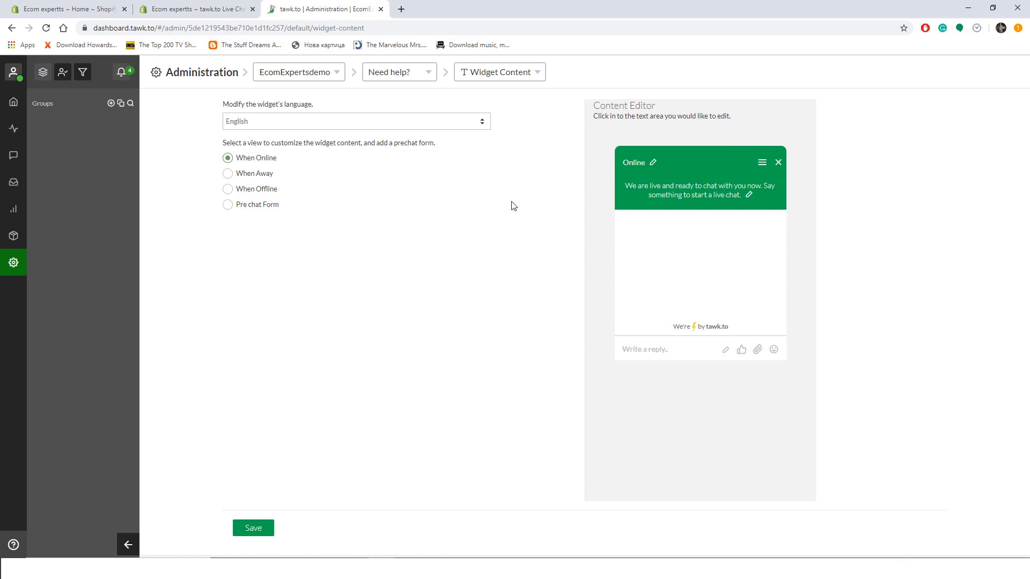
left_click(254, 209)
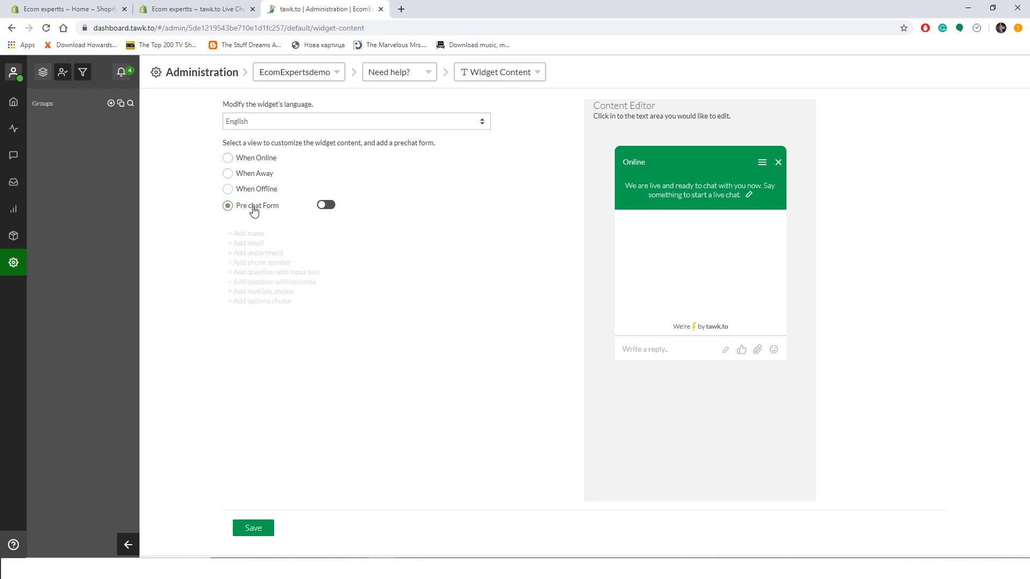
left_click(327, 207)
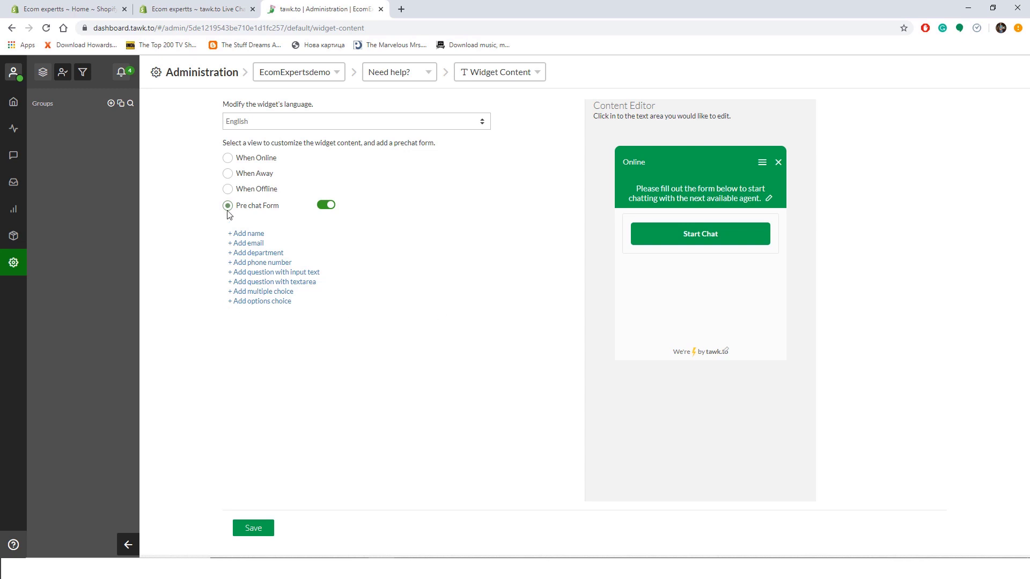
left_click(231, 234)
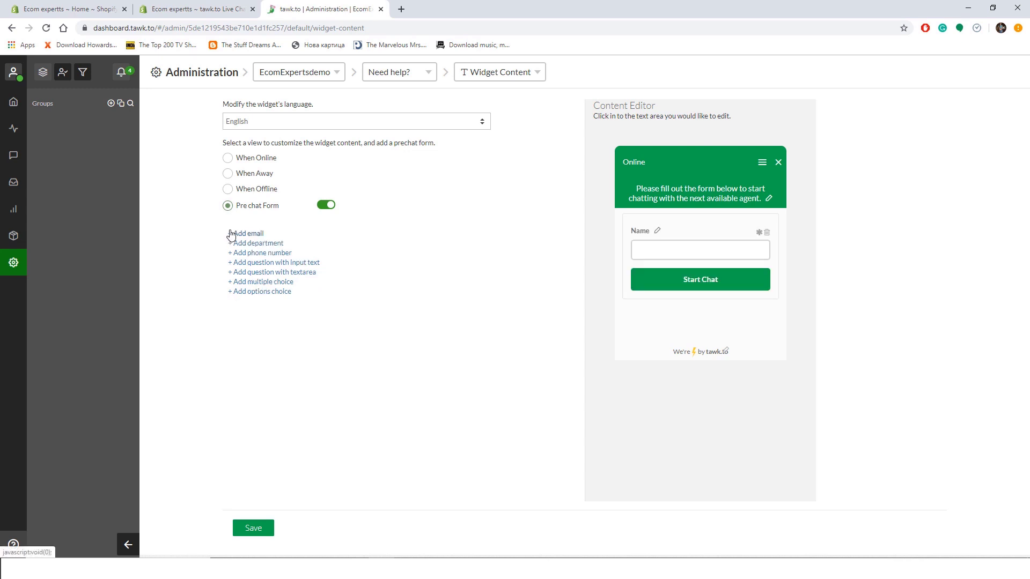
left_click(230, 234)
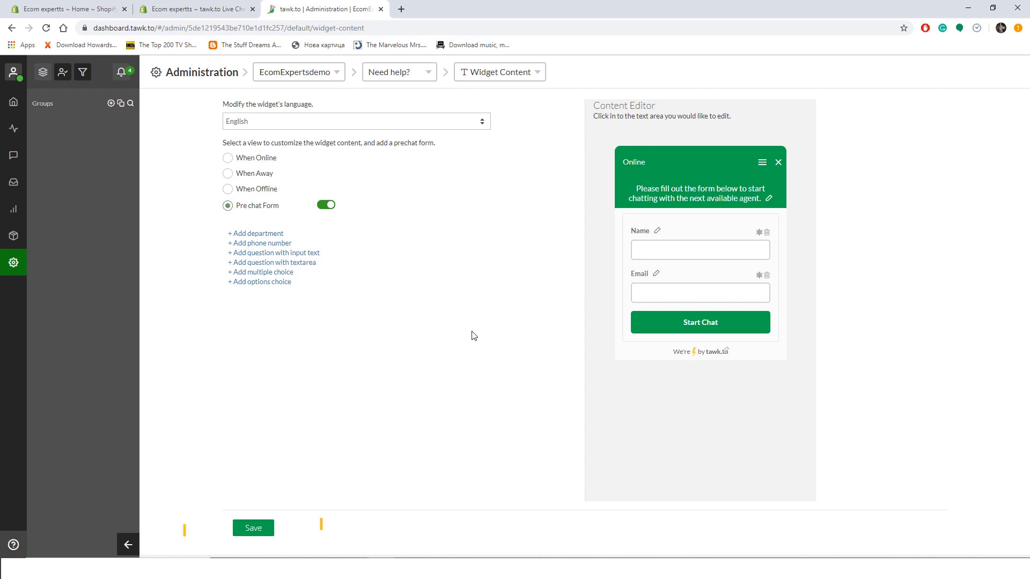
left_click(246, 531)
left_click(488, 74)
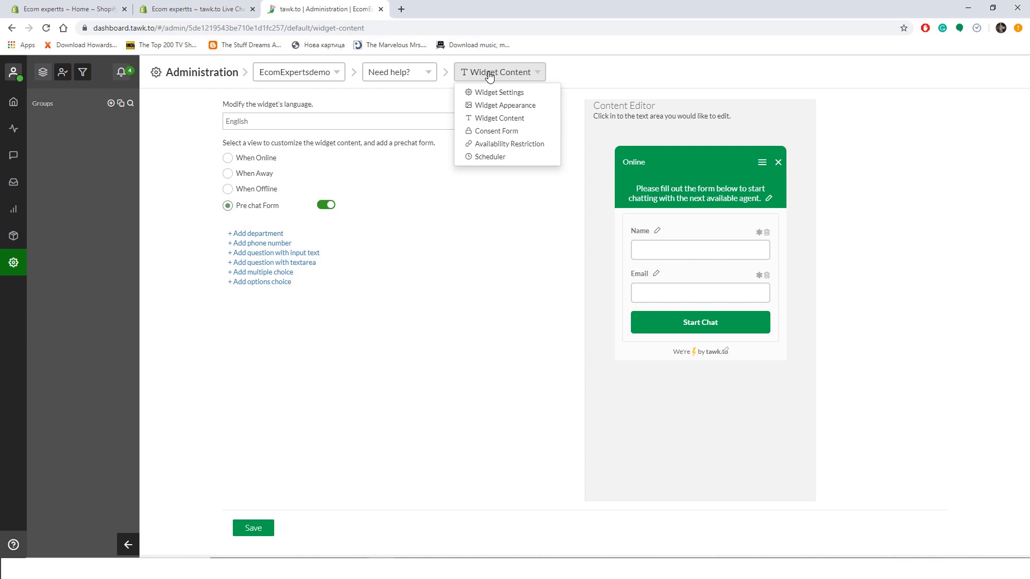
left_click(489, 75)
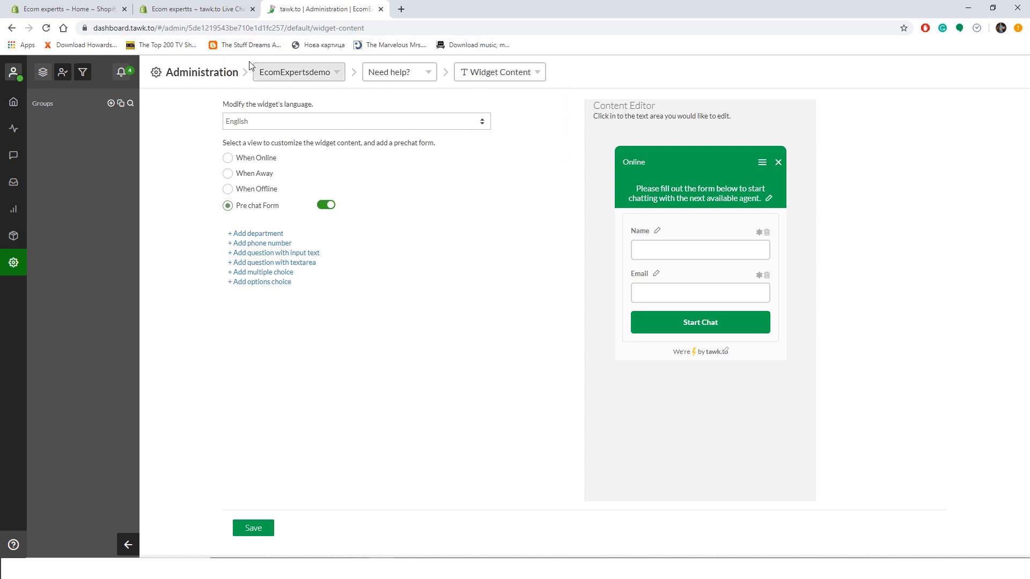
- Return to the Administration overview and open the Add-ons page
left_click(225, 80)
mouse_move(789, 200)
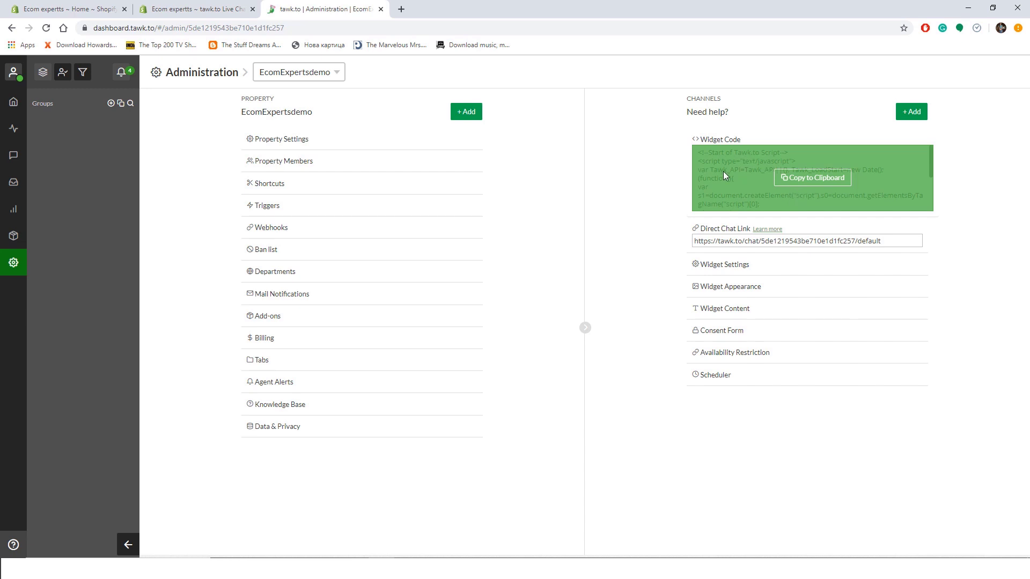
left_click(407, 320)
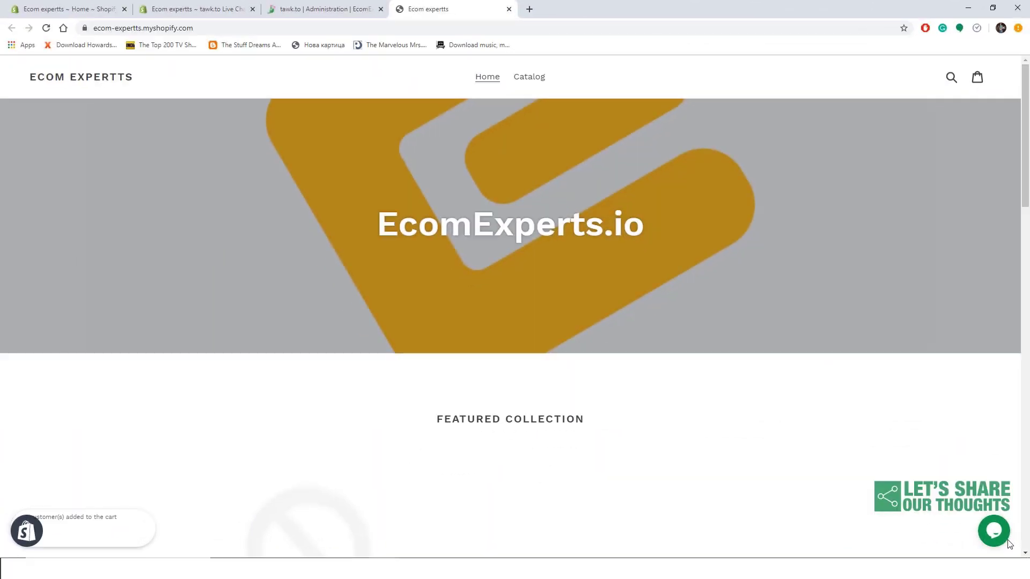
- Start a chat from the store's chat bubble, send 'Hello I need help', then minimise the popup
left_click(980, 543)
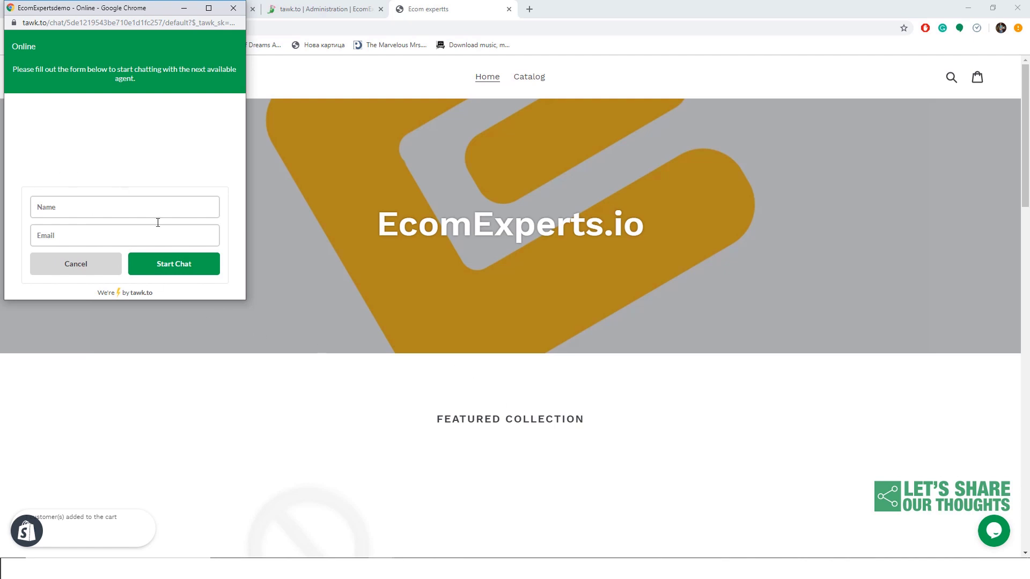
left_click(173, 264)
type("Hello")
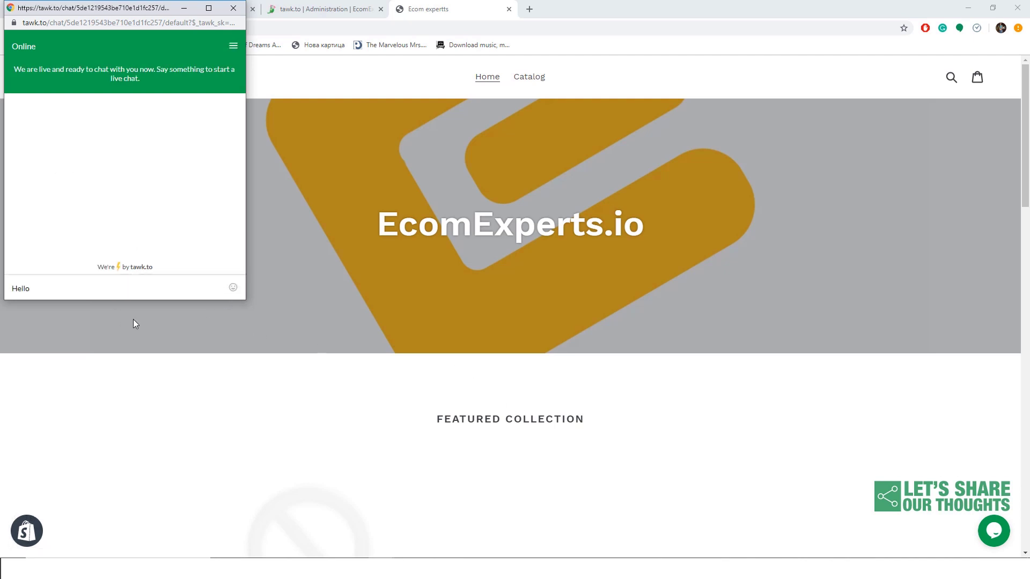
type(" I need help")
key("Return")
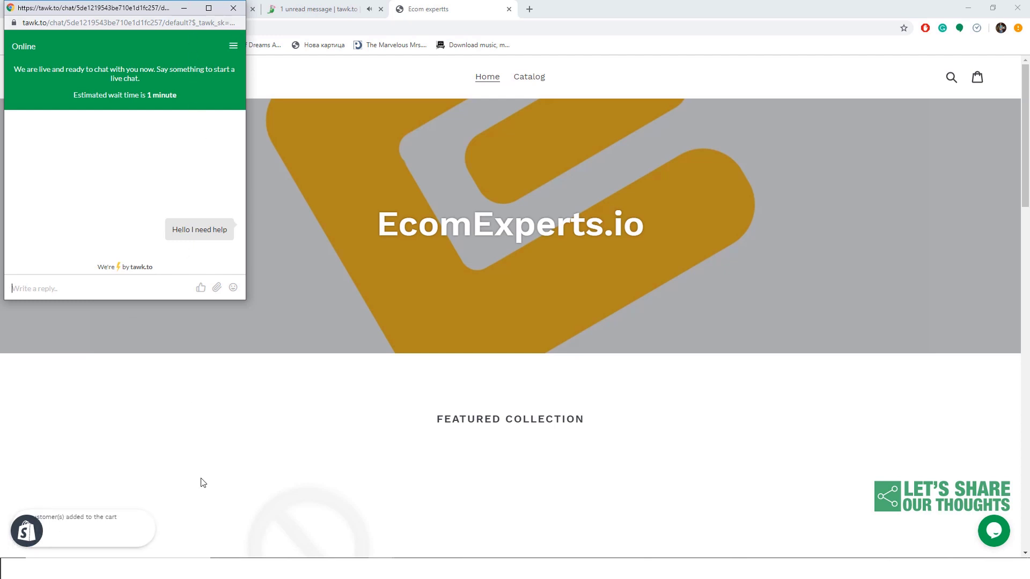
left_click(183, 8)
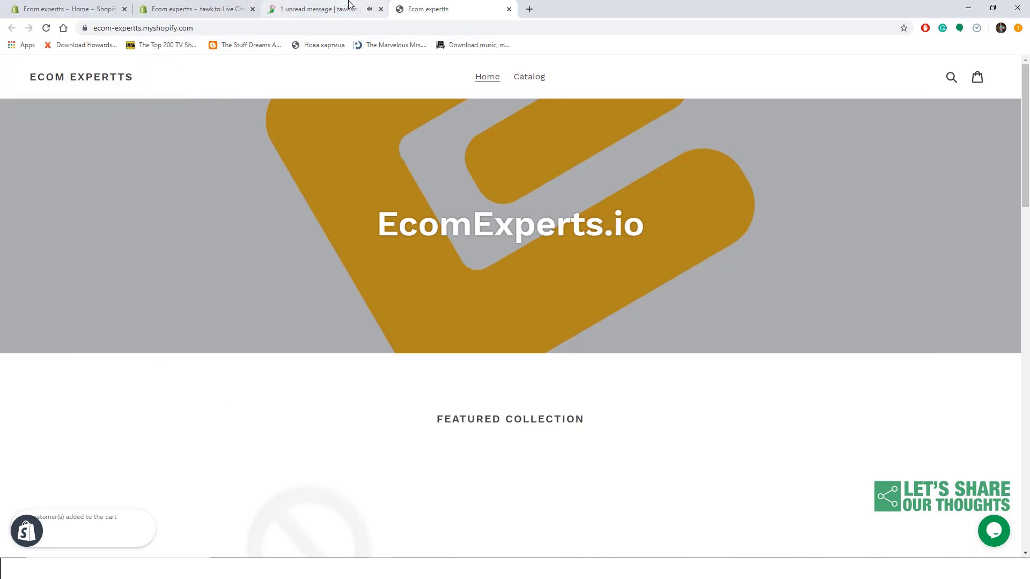
left_click(349, 4)
- Open the incoming visitor's chat containing 'Hello I need help' in the Chats view
mouse_move(74, 114)
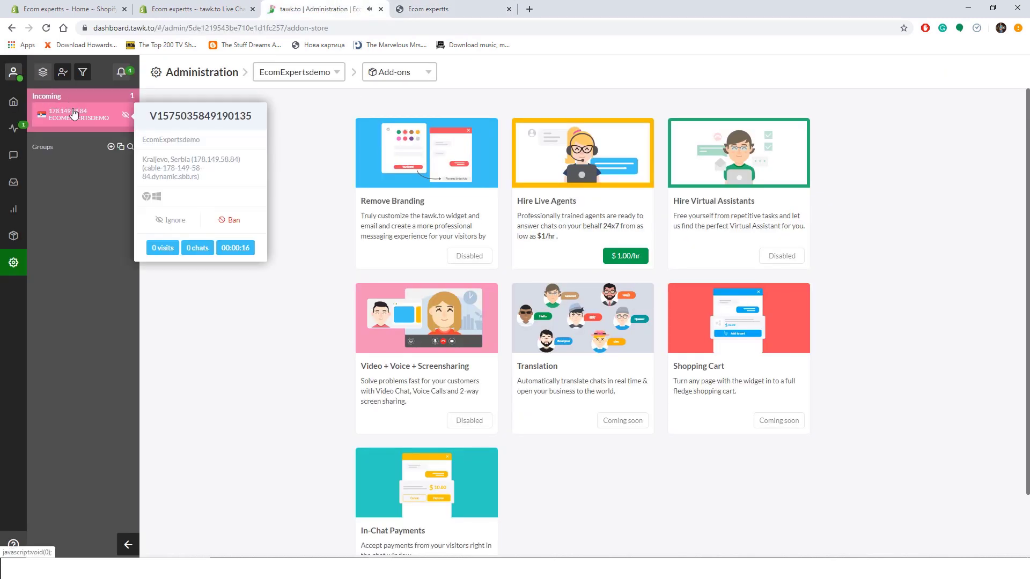
left_click(74, 113)
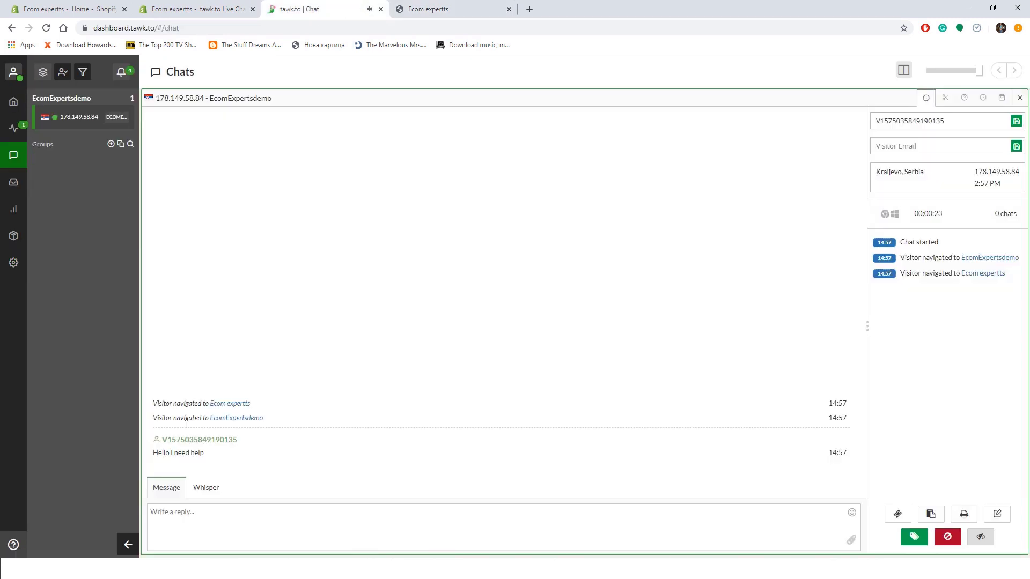